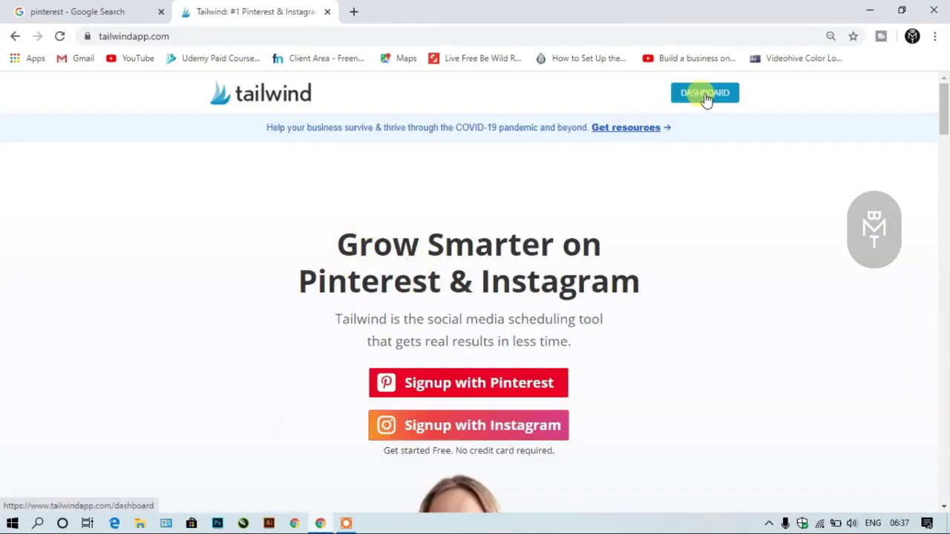
# - Open the account dashboard and go to the Publisher's SmartLoop page
pyautogui.click(703, 99)
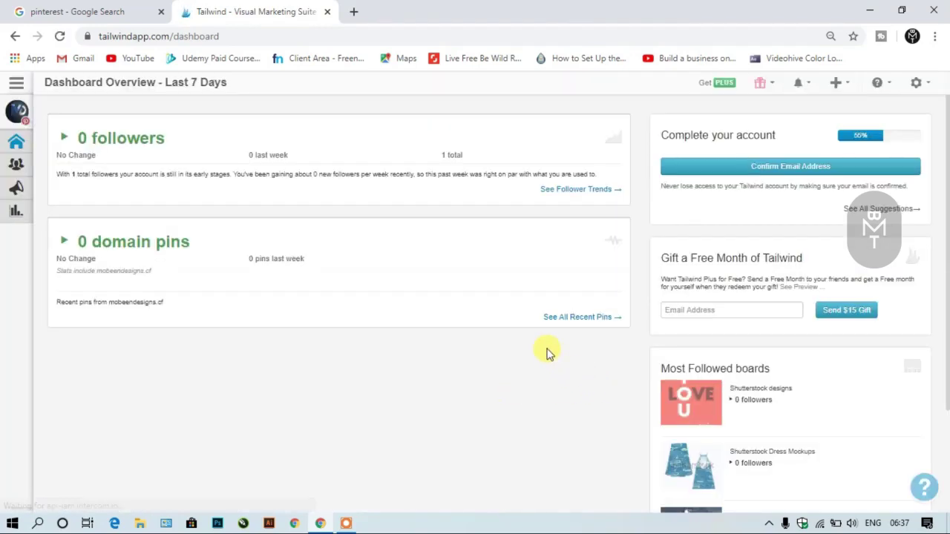
pyautogui.moveTo(19, 144)
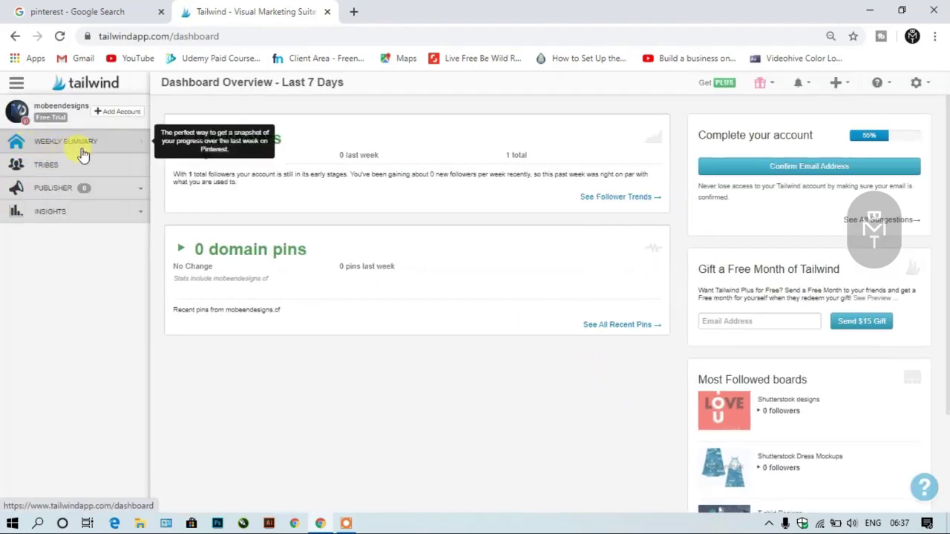
pyautogui.click(100, 188)
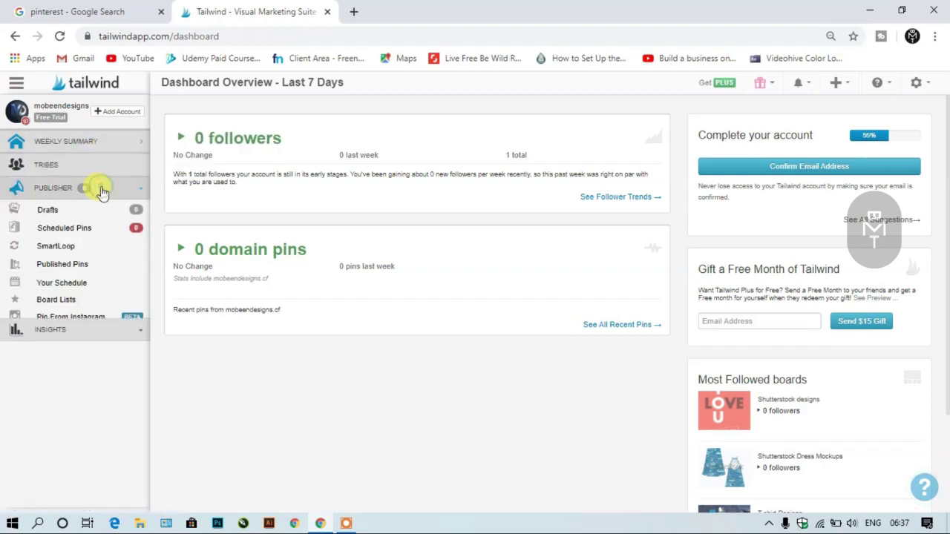
pyautogui.click(65, 248)
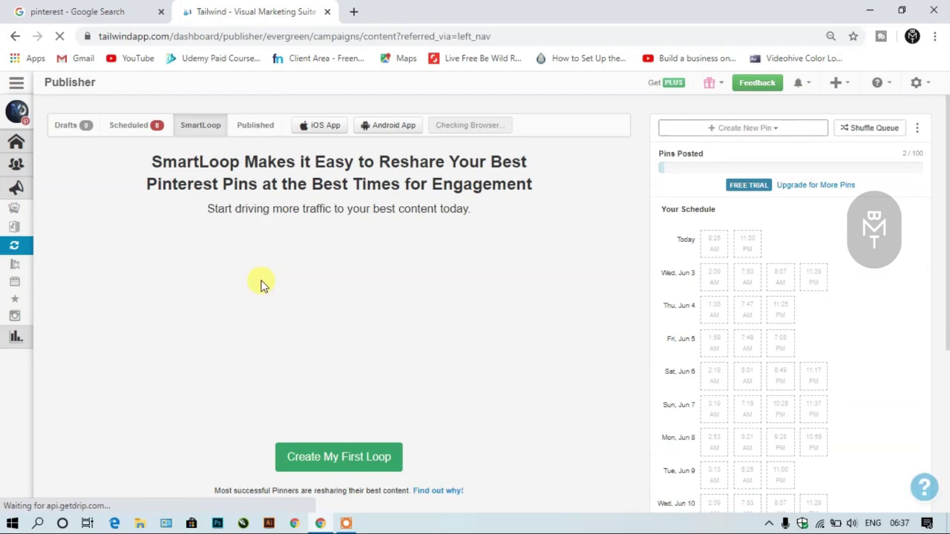
# - Start creating the first loop, skip the introductory video and choose the Evergreen loop type
pyautogui.scroll(-1, 570, 259)
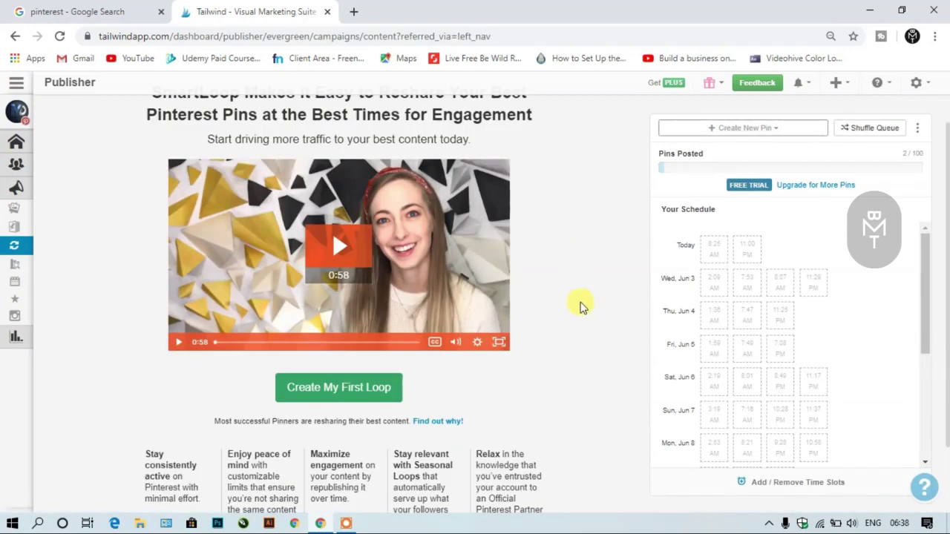
pyautogui.click(362, 401)
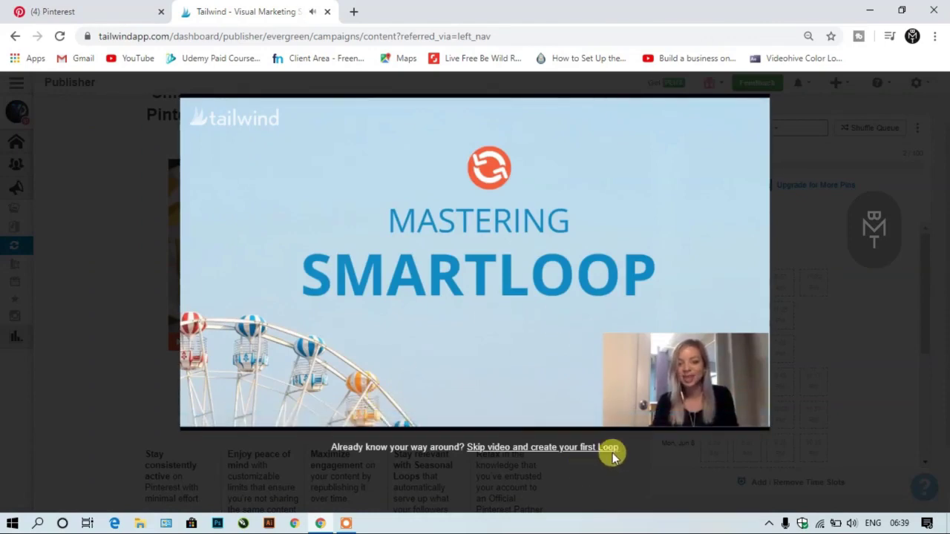
pyautogui.click(568, 448)
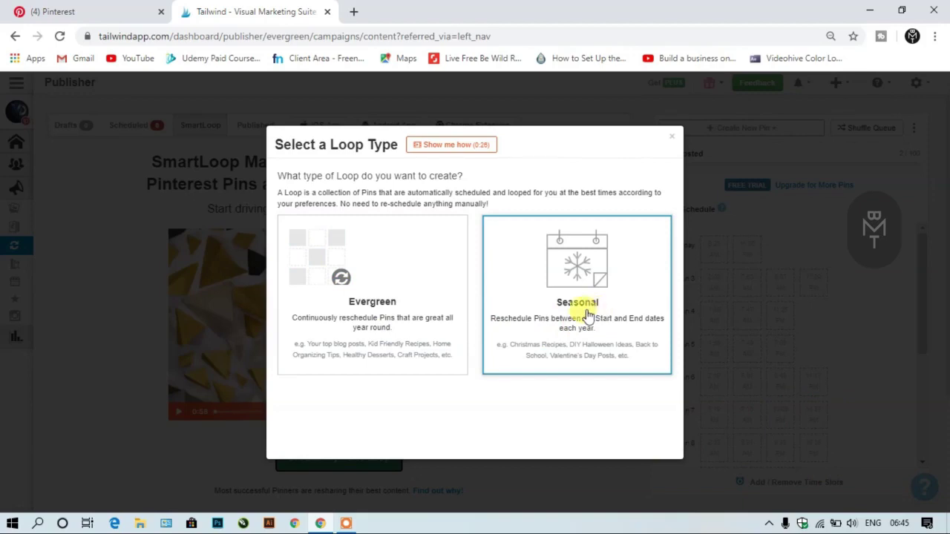
pyautogui.click(371, 330)
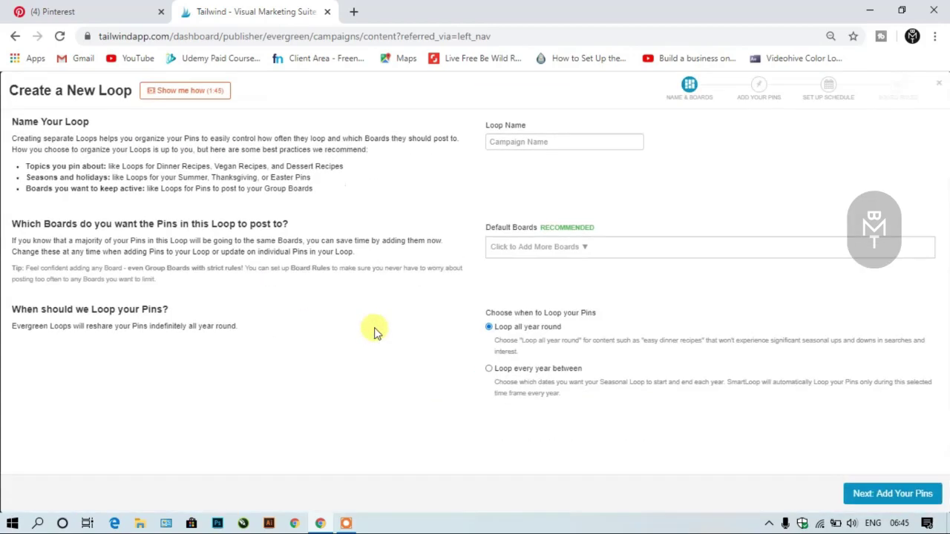
# - Add the Shutterstock Dress Mockups board as the default board, name the loop "Dress Mockup smartloop" and proceed to adding pins
pyautogui.click(568, 244)
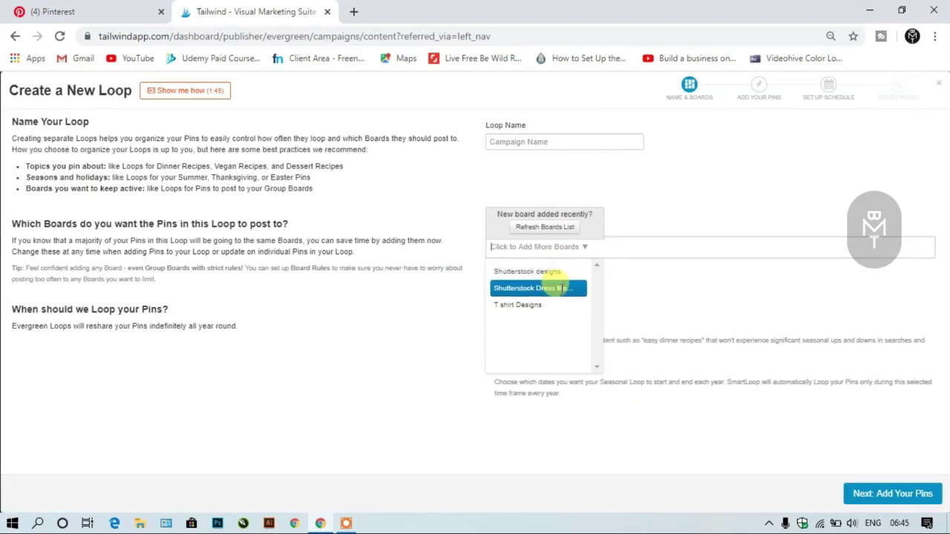
pyautogui.click(561, 289)
pyautogui.click(539, 142)
pyautogui.write('Dress Mockup smartloop')
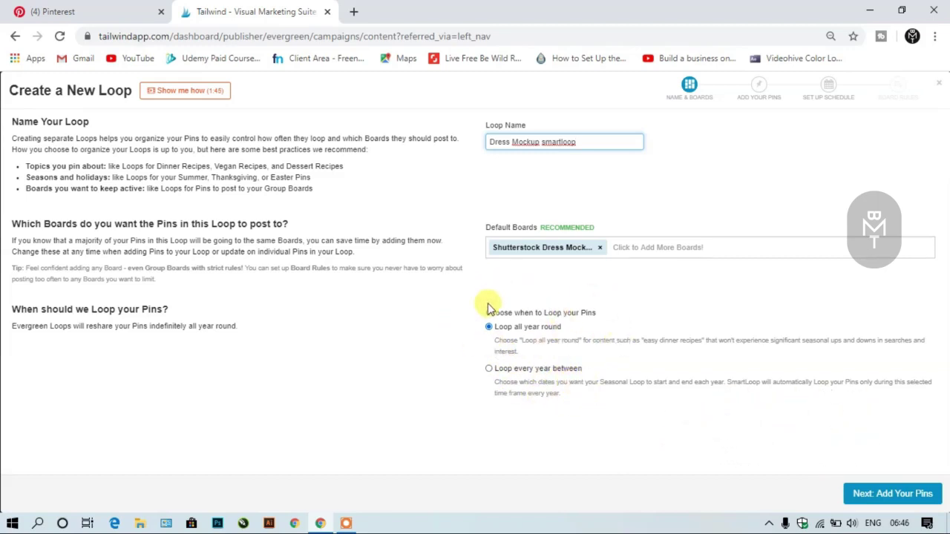
pyautogui.click(854, 493)
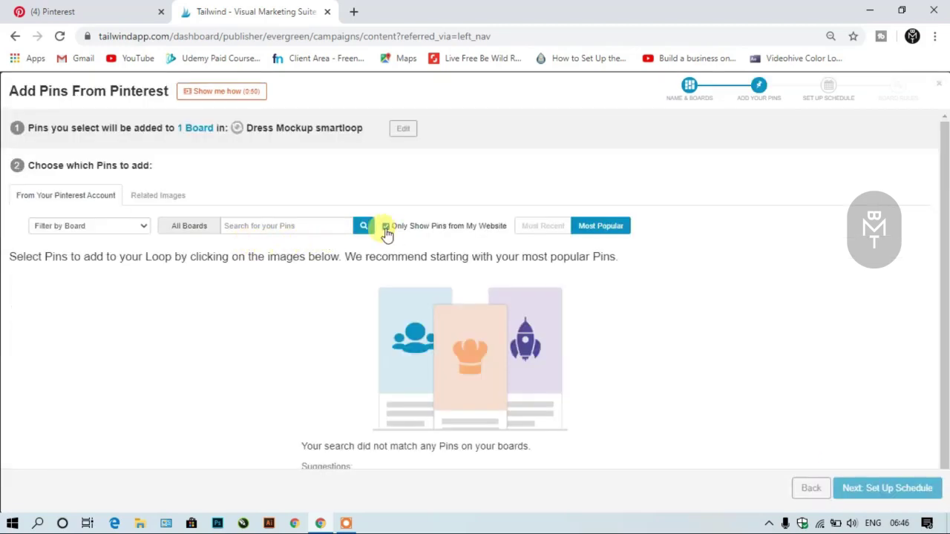
# - Include pins from outside the own website, select the "best version of you" and "reason someone smiles today" pins, and proceed to the schedule setup
pyautogui.click(385, 227)
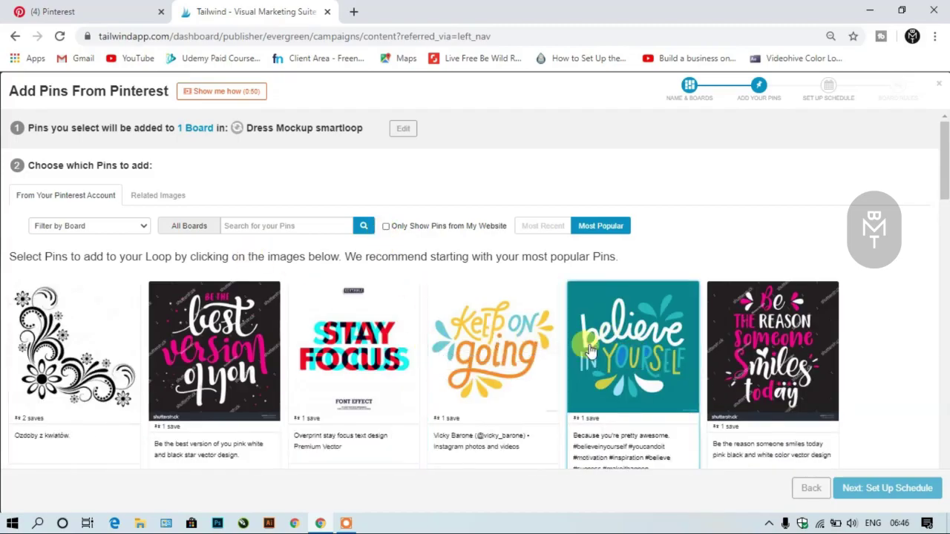
pyautogui.scroll(-3, 589, 341)
pyautogui.scroll(-2, 589, 344)
pyautogui.scroll(6, 590, 345)
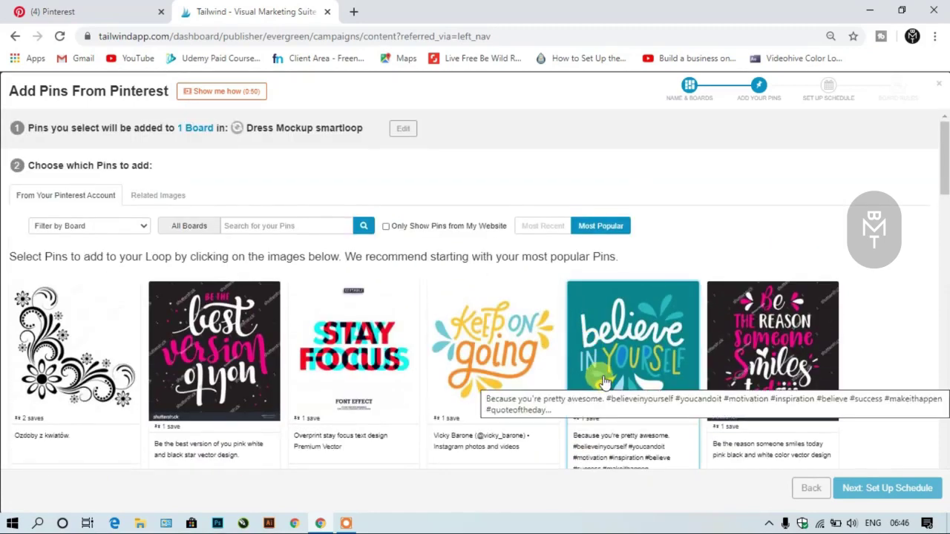
pyautogui.click(239, 391)
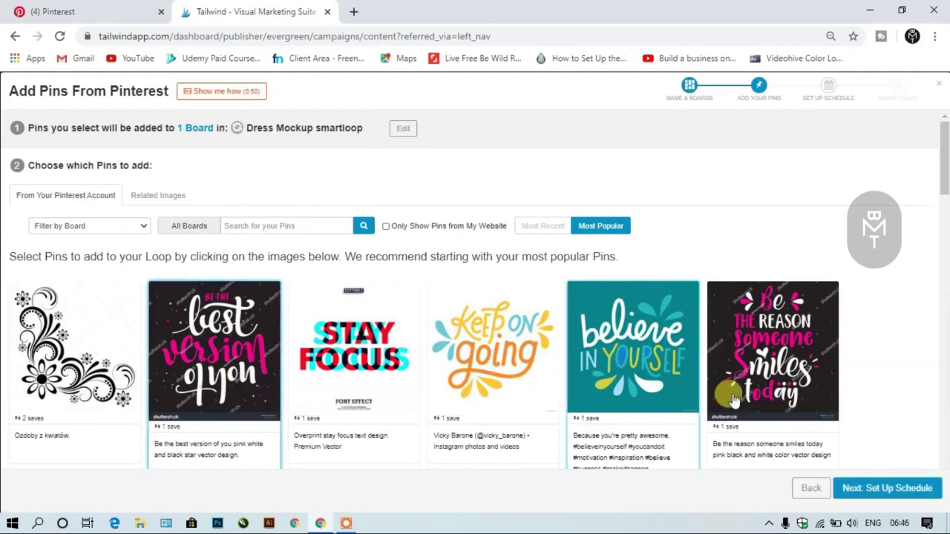
pyautogui.click(807, 402)
pyautogui.scroll(-2, 583, 392)
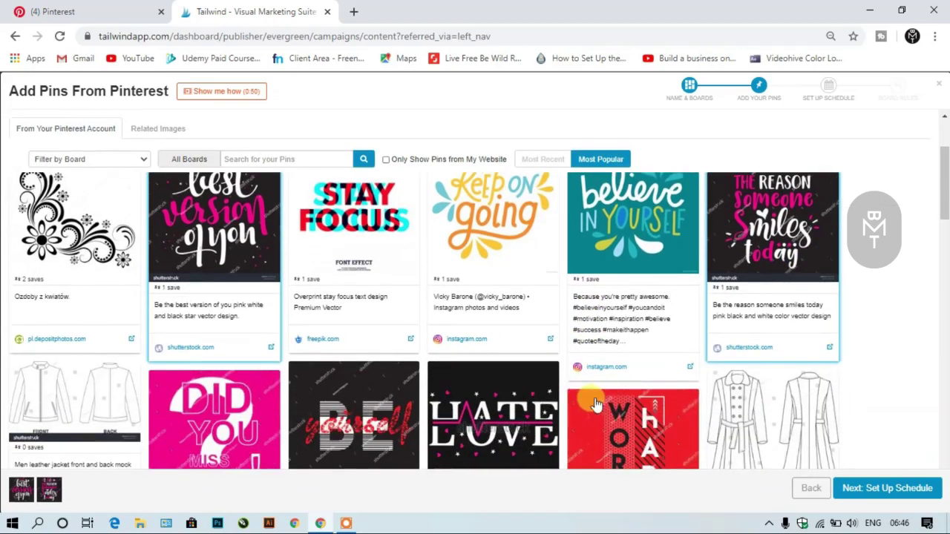
pyautogui.click(912, 489)
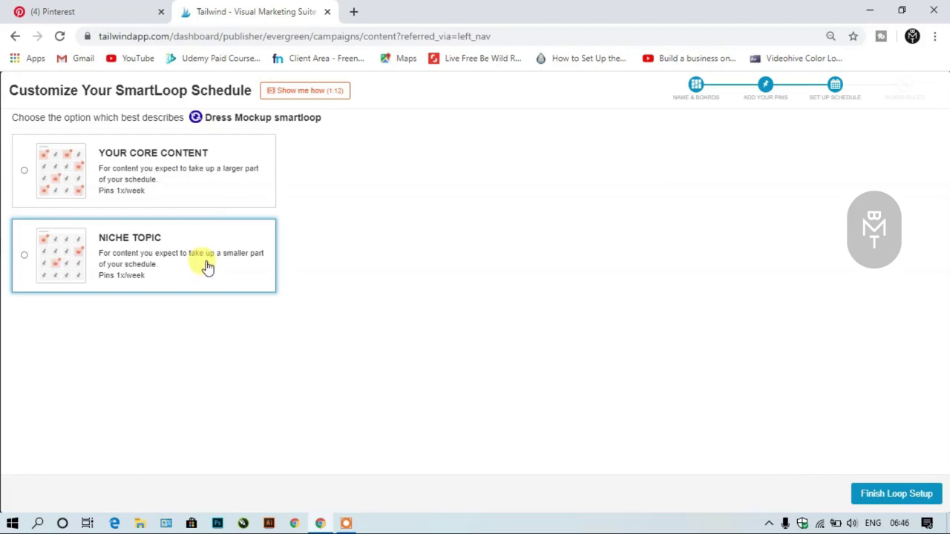
# - Classify the loop as core content and set its advanced pinning frequency to 1 time per week
pyautogui.click(25, 172)
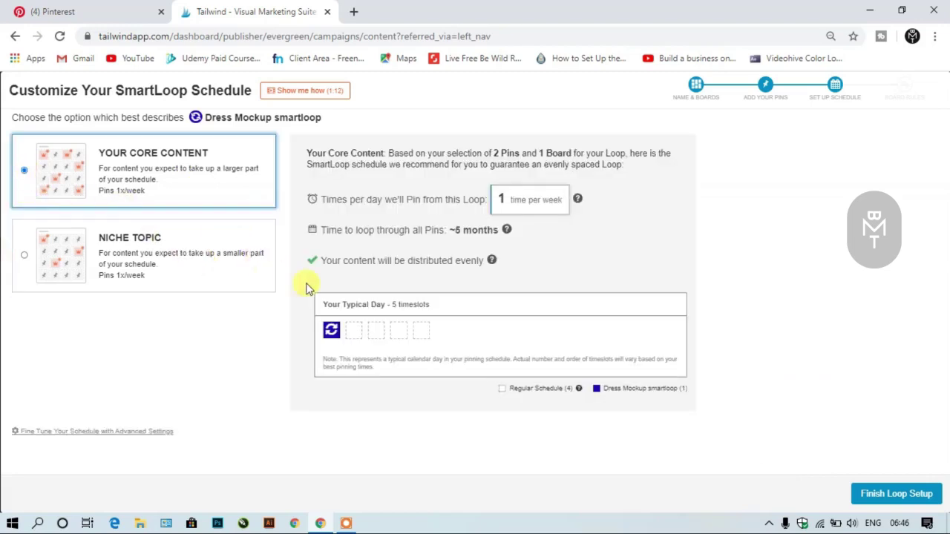
pyautogui.click(519, 210)
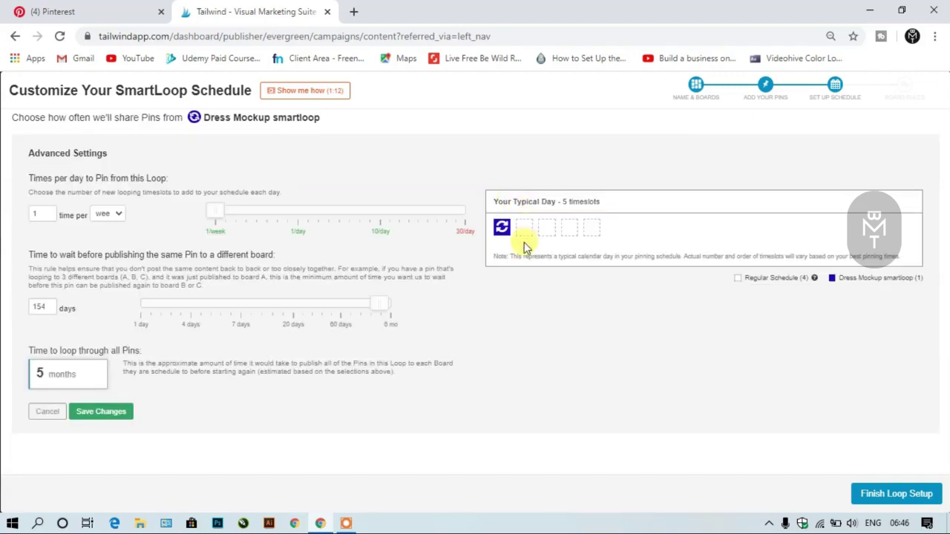
pyautogui.moveTo(220, 215); pyautogui.dragTo(233, 215)
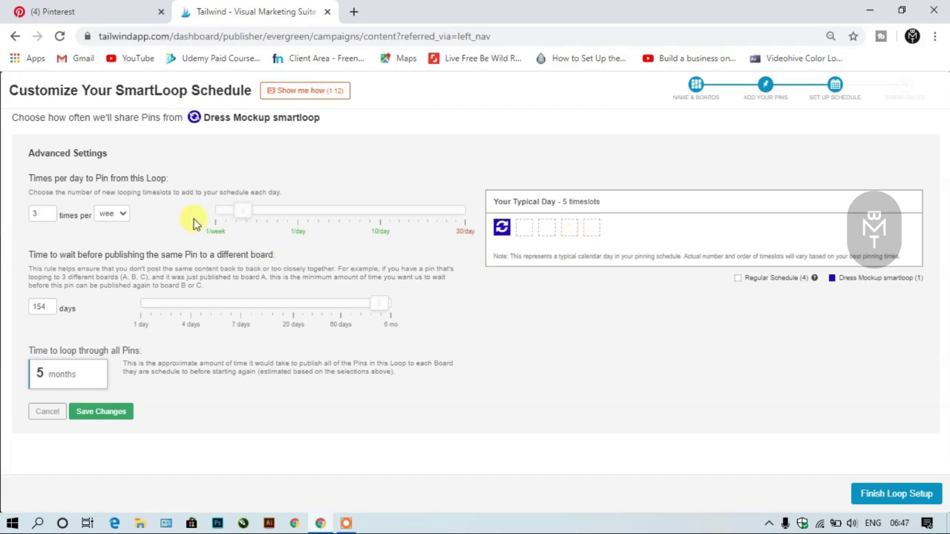
pyautogui.moveTo(231, 215); pyautogui.dragTo(190, 214)
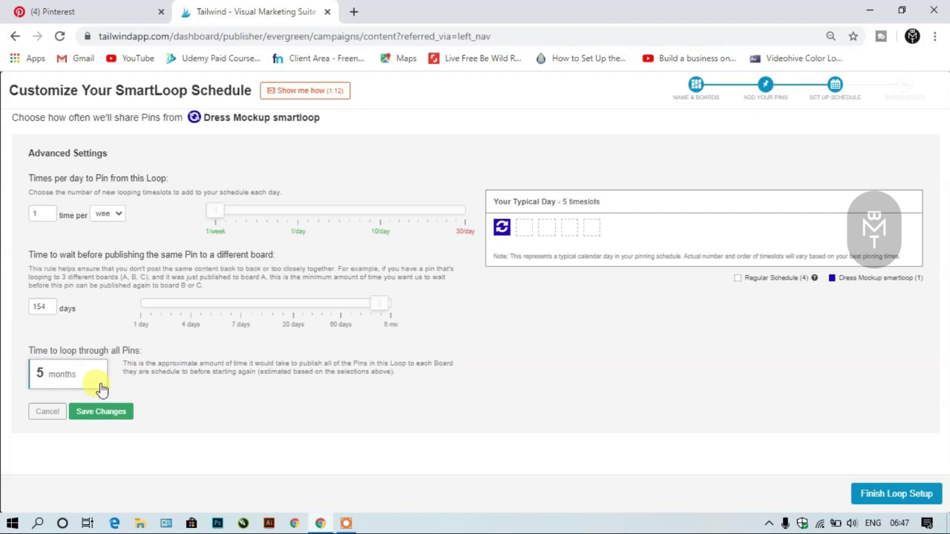
# - Set the time to loop through all pins to 6 months, finish the loop setup and close the success message
pyautogui.click(40, 377)
pyautogui.write('6')
pyautogui.click(867, 493)
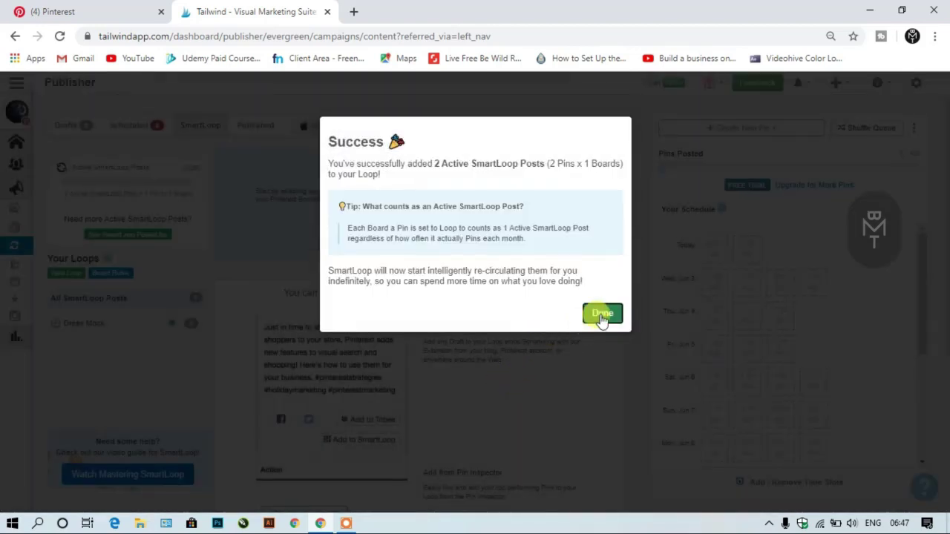
pyautogui.click(602, 316)
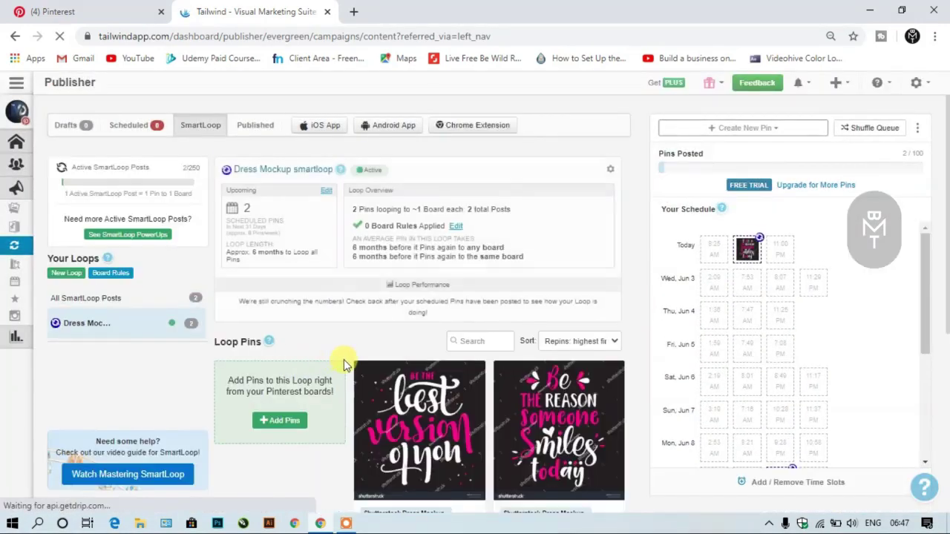
# - Examine the new loop's overview and pins and its upcoming time slots in the pinning schedule over the following weeks
pyautogui.scroll(-1, 394, 382)
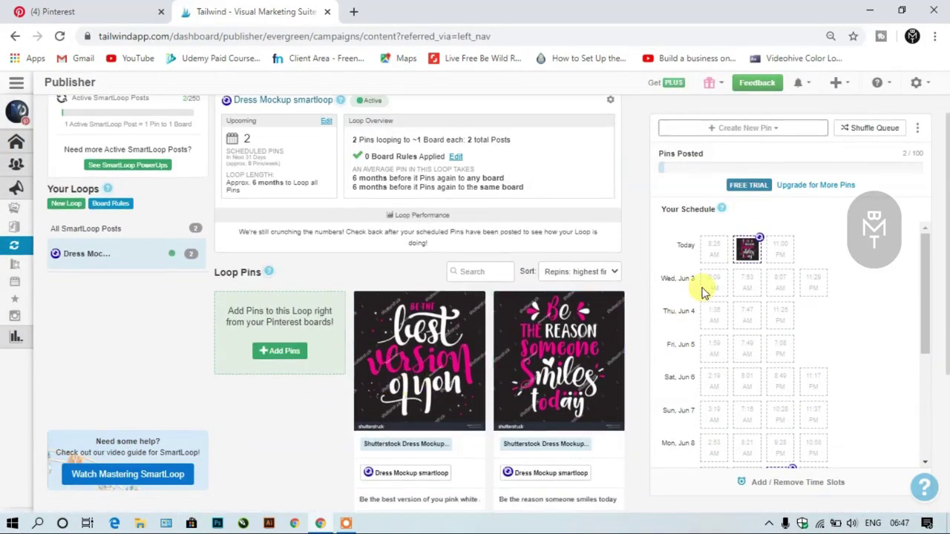
pyautogui.moveTo(742, 257)
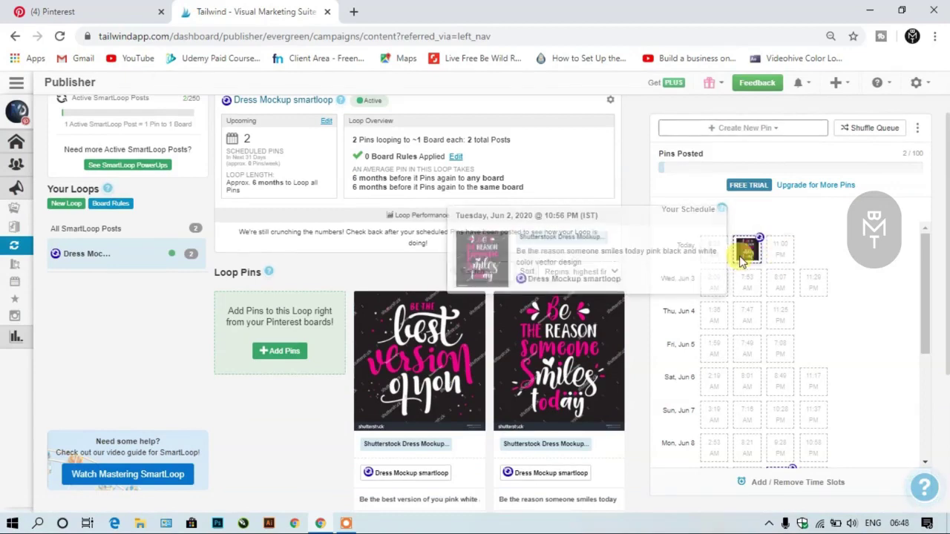
pyautogui.scroll(-1, 757, 302)
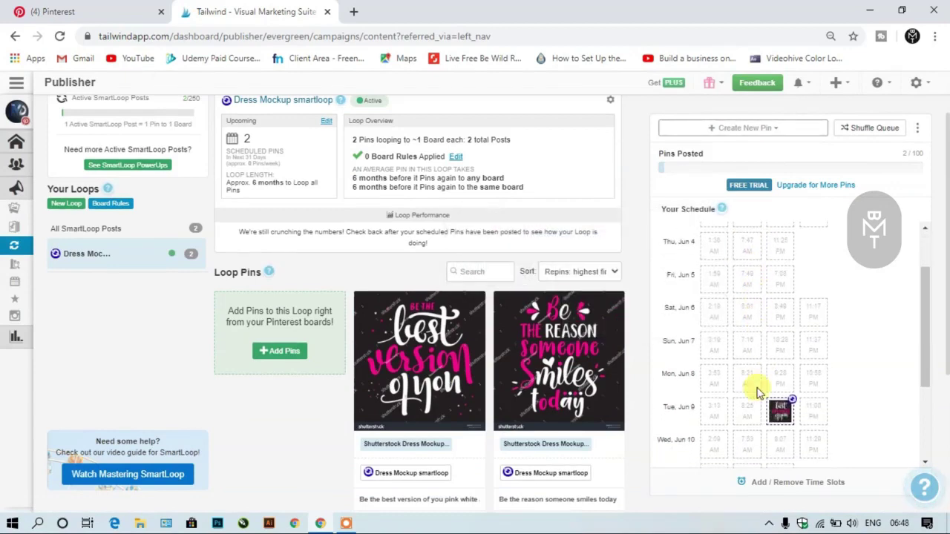
pyautogui.scroll(-5, 748, 416)
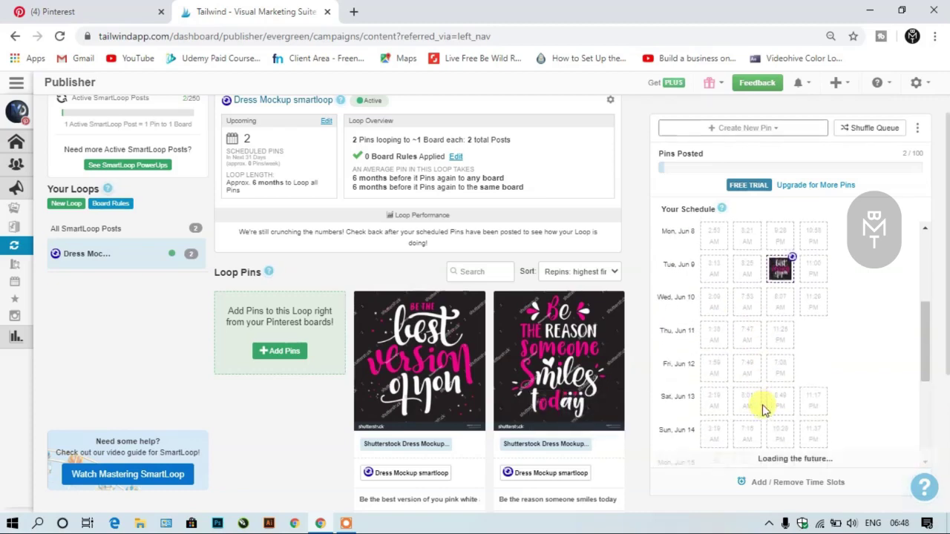
pyautogui.scroll(-3, 753, 275)
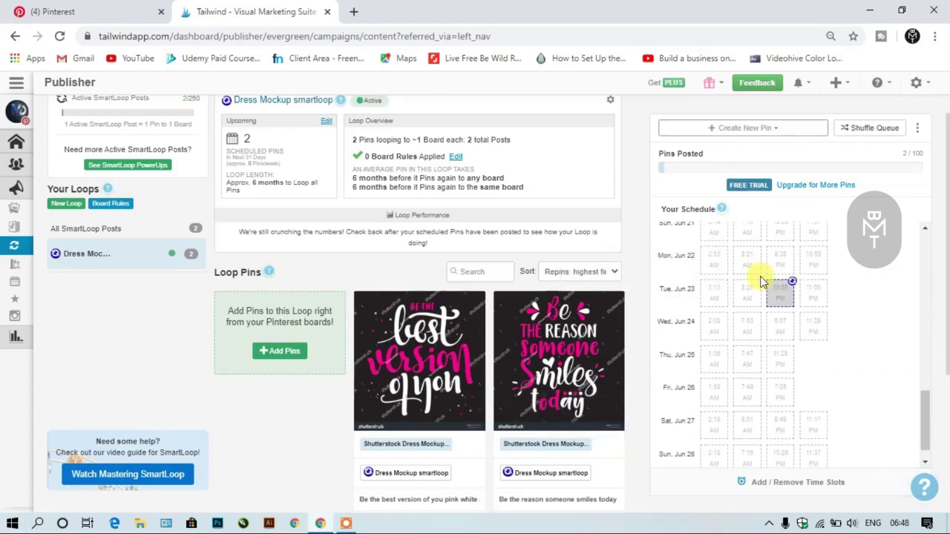
pyautogui.scroll(-2, 765, 311)
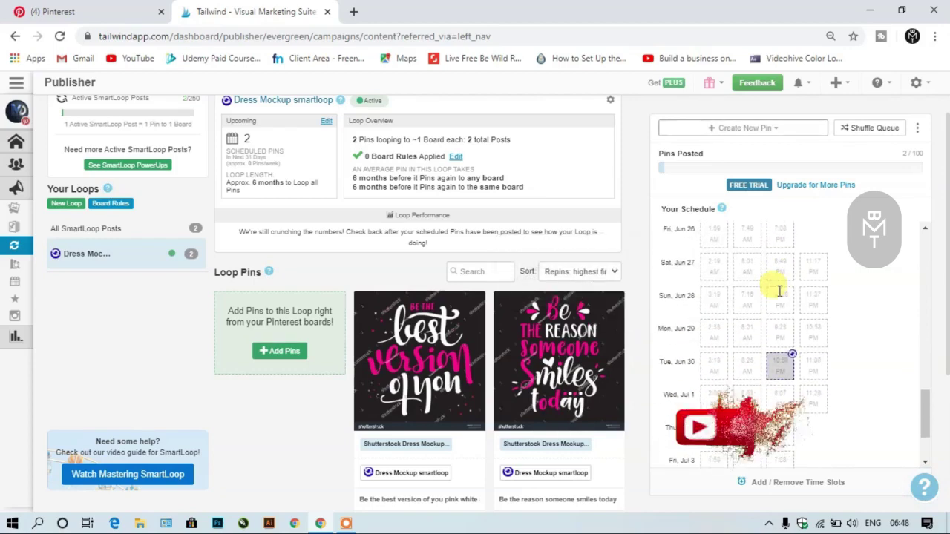
pyautogui.scroll(-8, 757, 375)
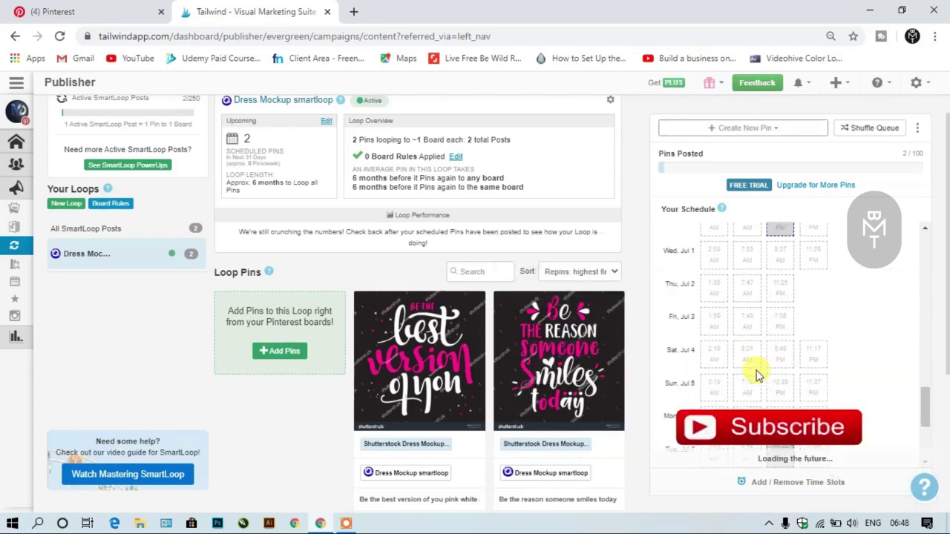
pyautogui.scroll(-8, 756, 375)
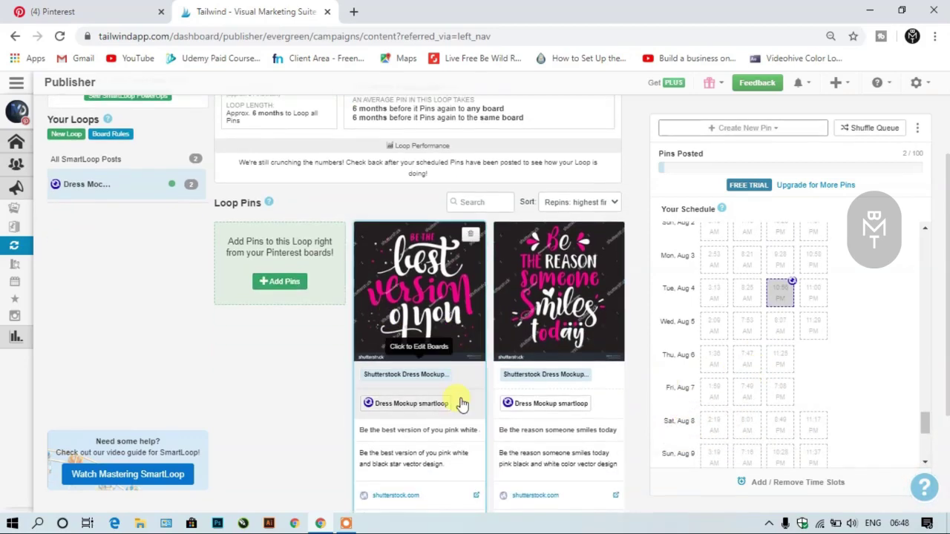
pyautogui.scroll(2, 460, 400)
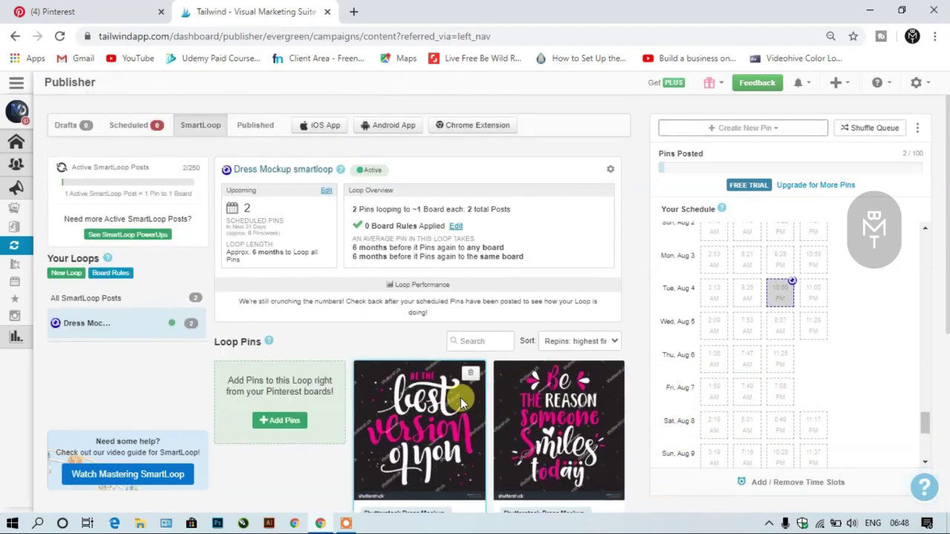
# - Delete the "Dress Mockup smartloop" loop and reload the page
pyautogui.moveTo(160, 332)
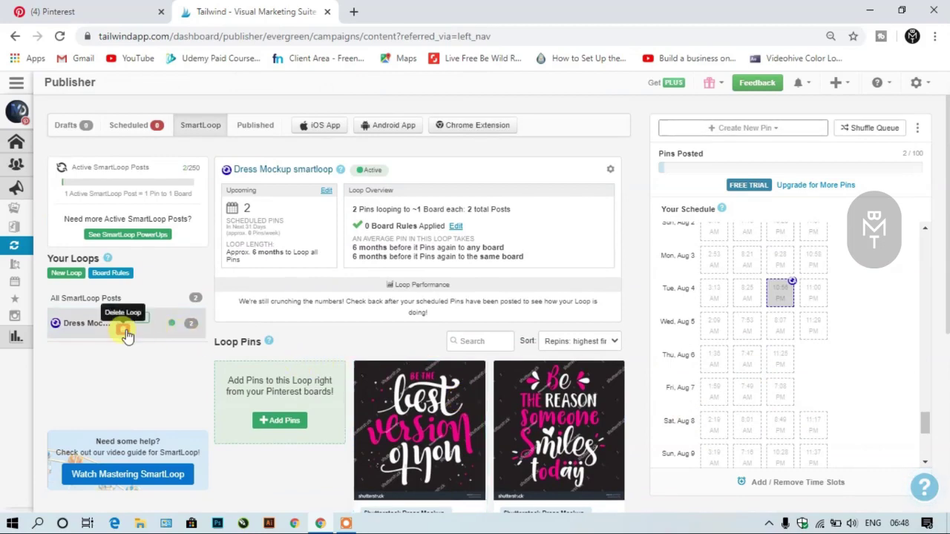
pyautogui.click(125, 331)
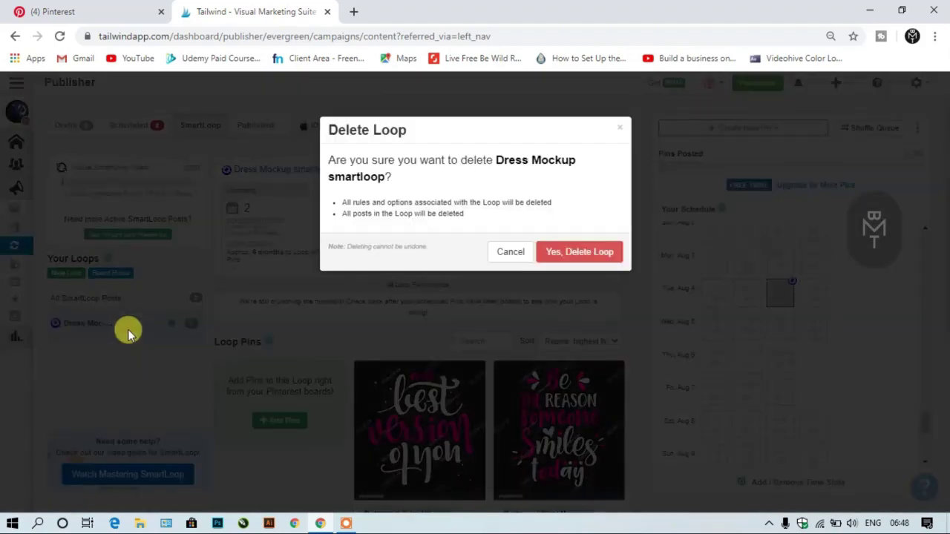
pyautogui.click(569, 253)
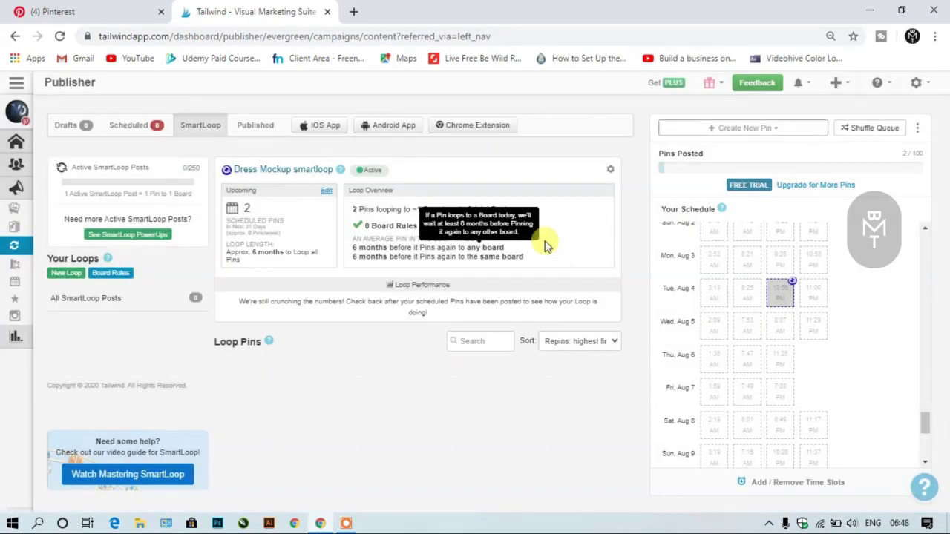
pyautogui.click(55, 37)
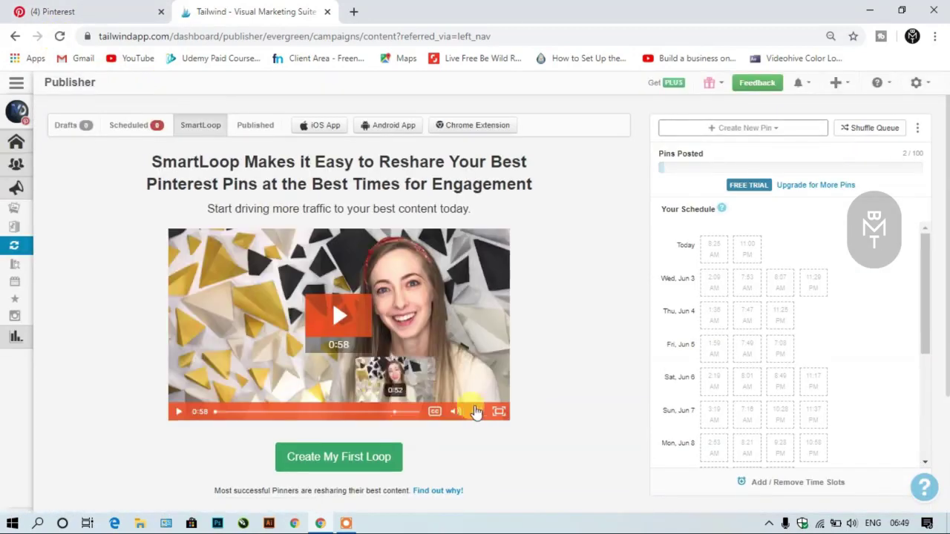
pyautogui.scroll(-2, 615, 275)
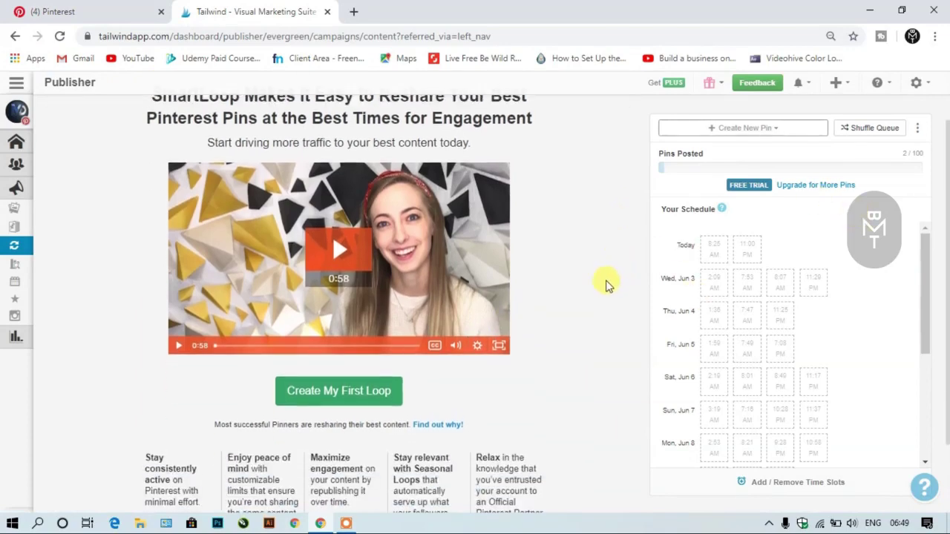
pyautogui.scroll(2, 604, 282)
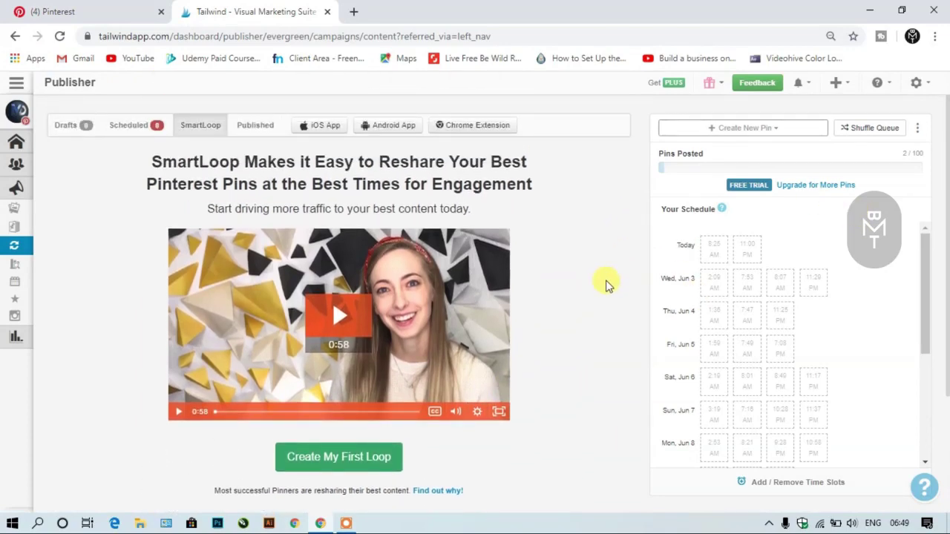